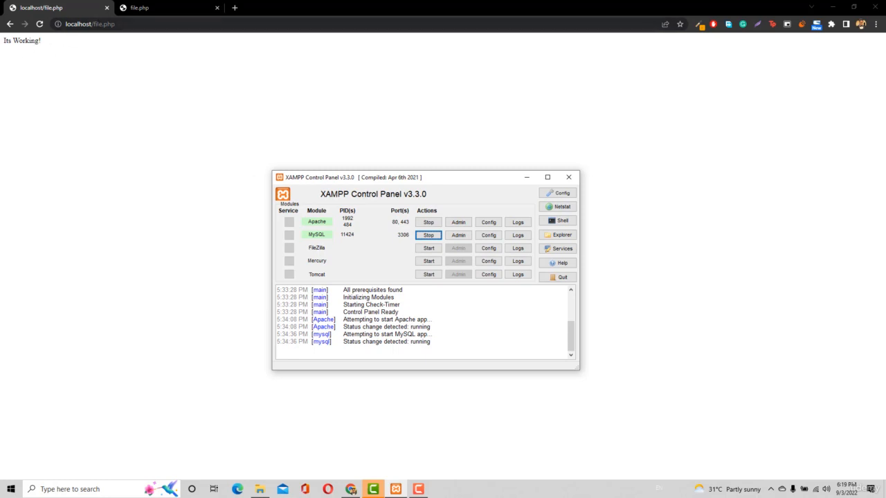
Load localhost:80 in the current browser tab in place of the file.php page.
{"action": "left_click_drag", "start_coordinate": [94, 24], "coordinate": [117, 24]}
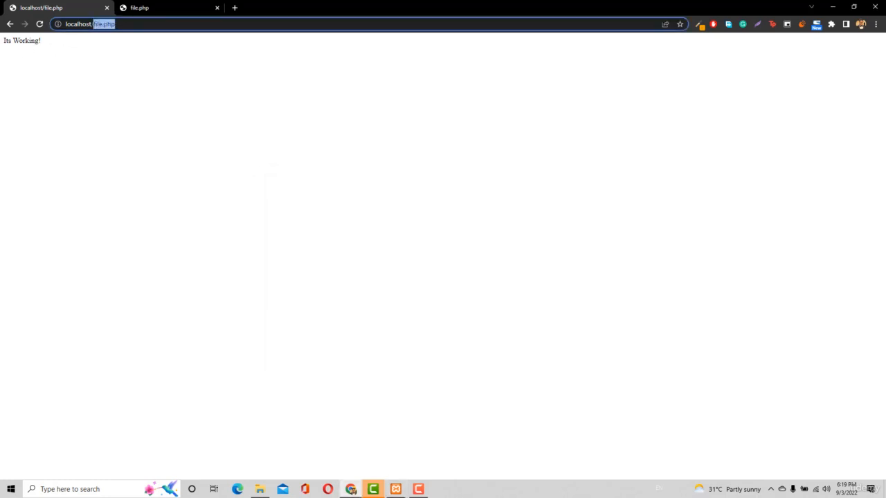
{"action": "key", "text": "BackSpace"}
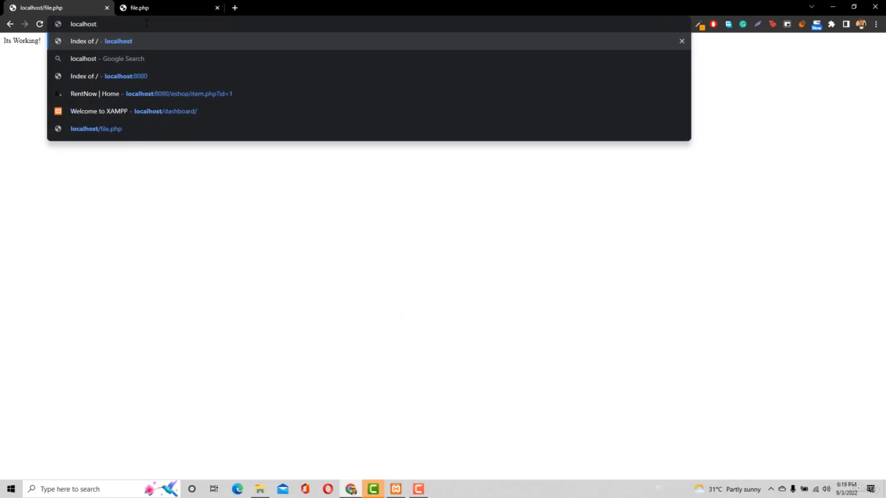
{"action": "type", "text": ":80"}
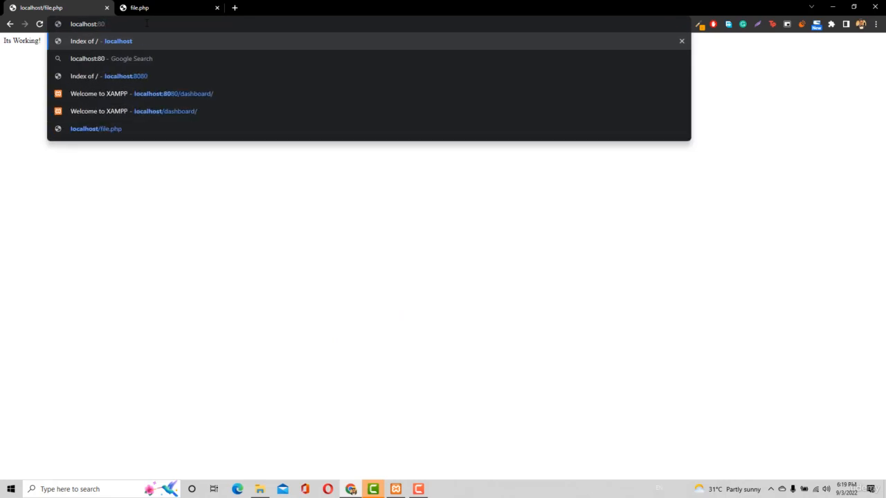
{"action": "key", "text": "Return"}
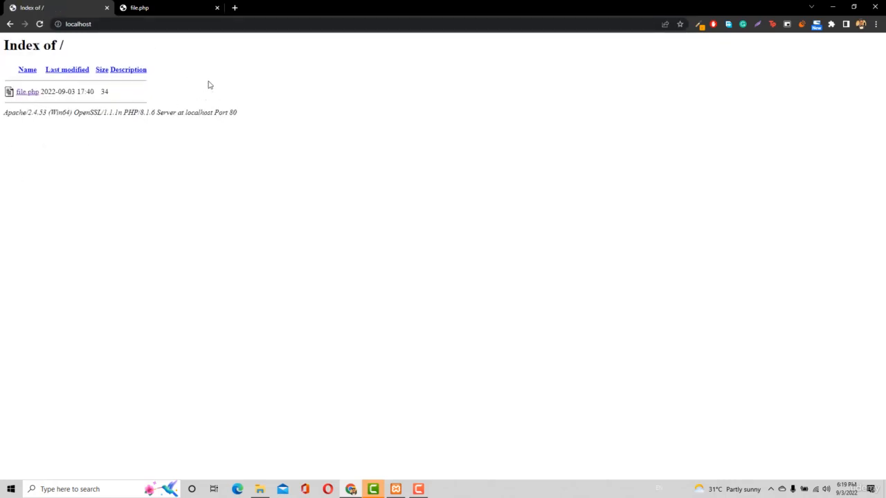
Switch to the XAMPP Control Panel and stop the MySQL and Apache modules.
{"action": "left_click", "coordinate": [395, 489]}
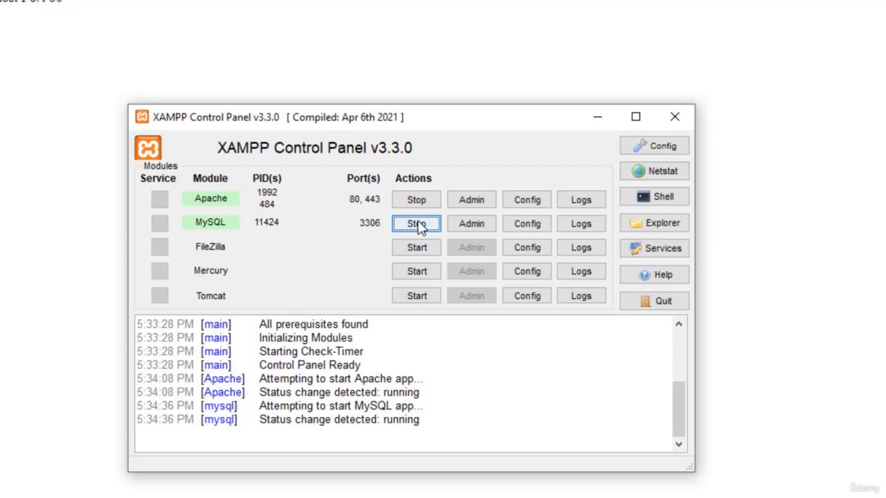
{"action": "left_click", "coordinate": [419, 227]}
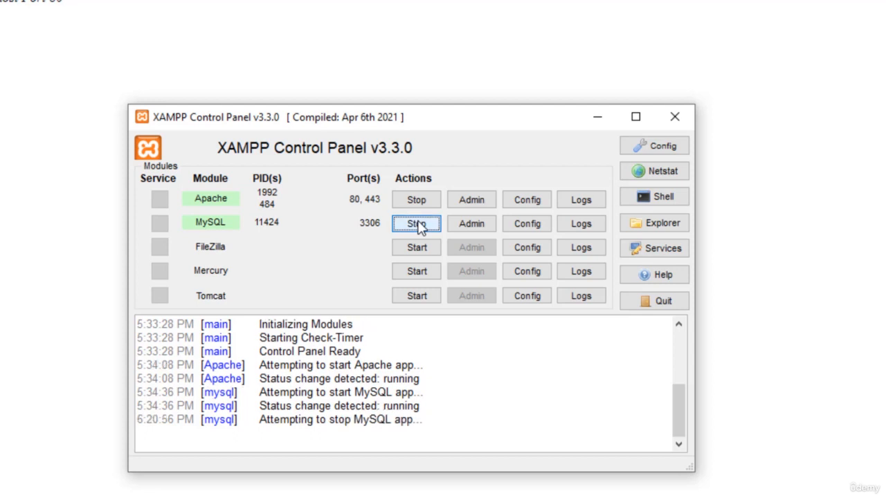
{"action": "left_click", "coordinate": [419, 200]}
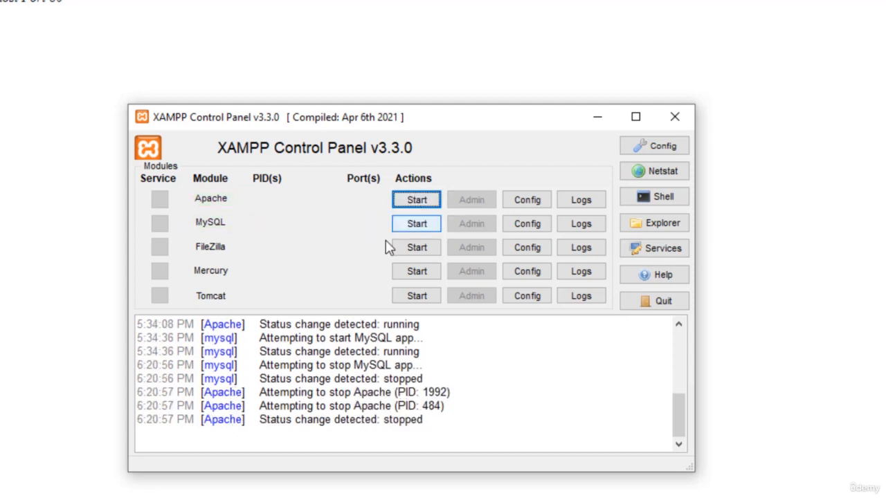
Open Apache's httpd.conf configuration file and change the active Listen directive to port 8080.
{"action": "left_click", "coordinate": [529, 201]}
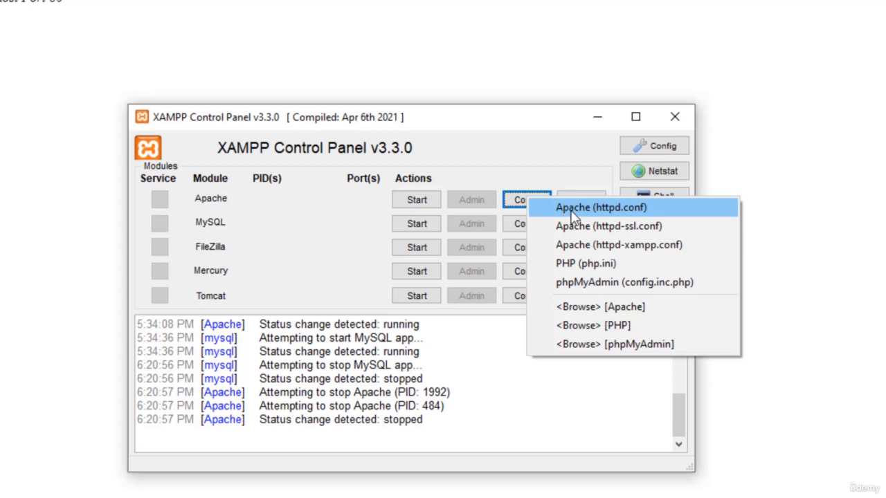
{"action": "left_click", "coordinate": [572, 211]}
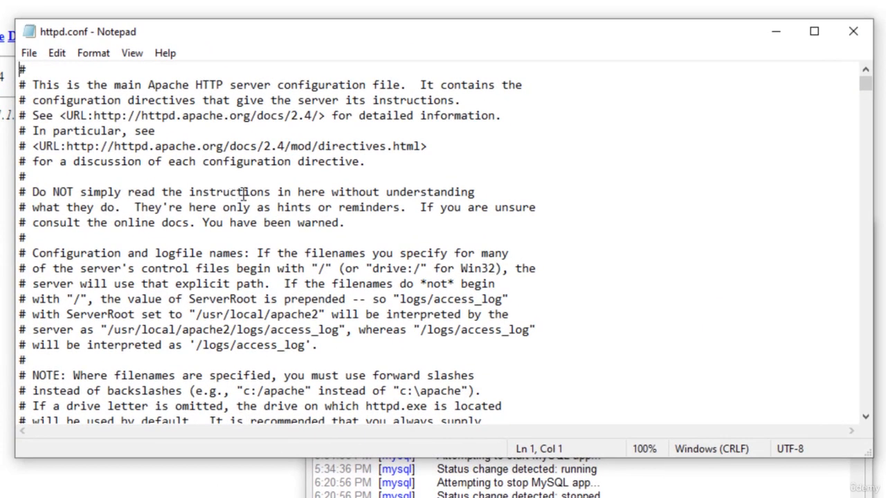
{"action": "scroll", "coordinate": [297, 226], "scroll_direction": "down", "scroll_amount": 7}
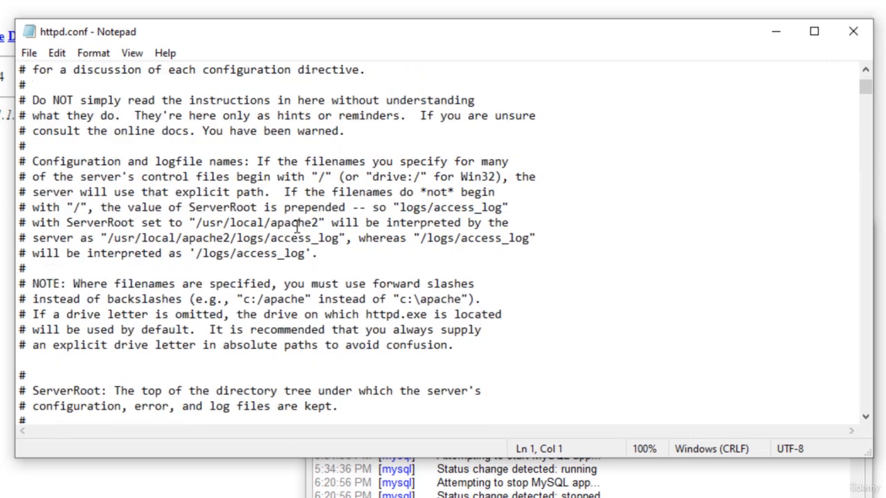
{"action": "scroll", "coordinate": [298, 229], "scroll_direction": "down", "scroll_amount": 7}
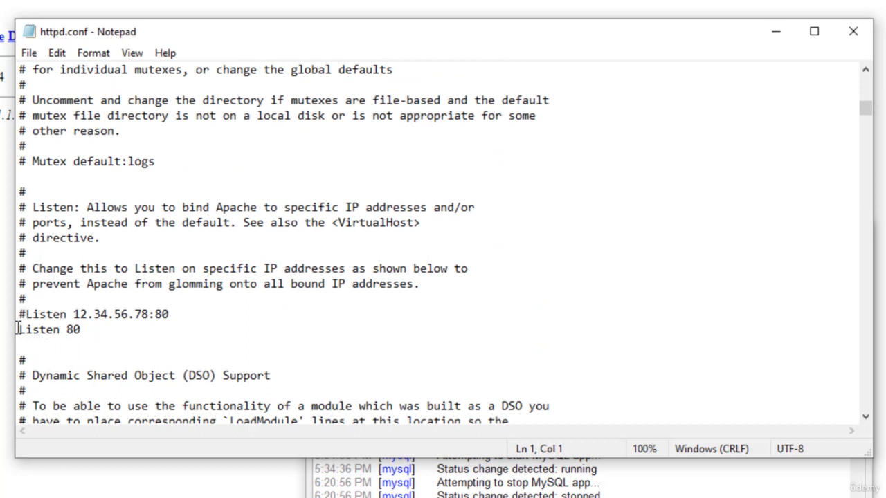
{"action": "left_click", "coordinate": [92, 330]}
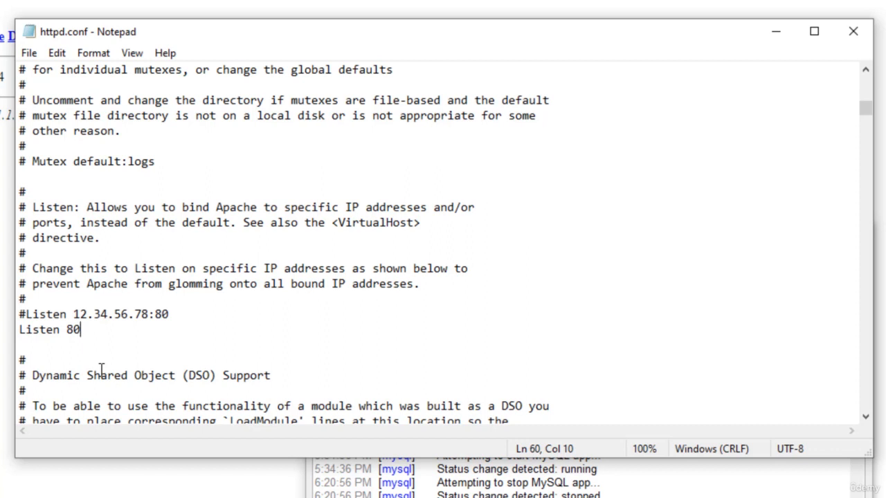
{"action": "type", "text": "80"}
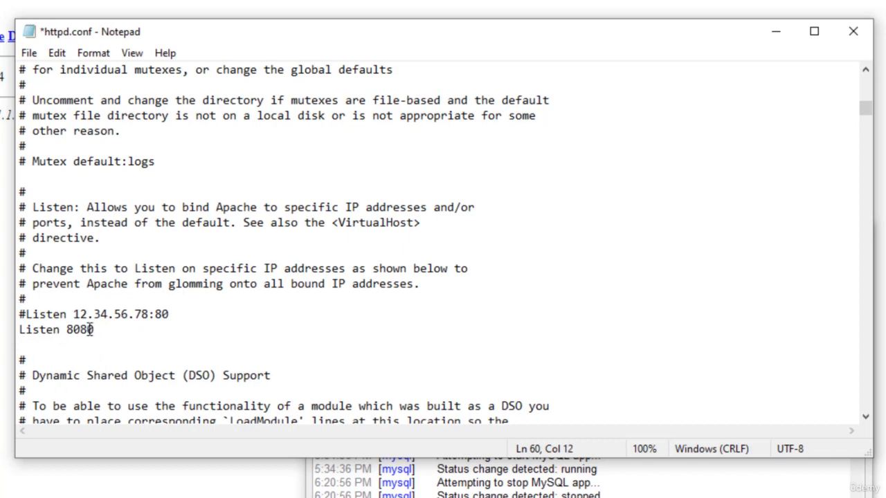
Change the ServerName directive in httpd.conf to localhost:8080.
{"action": "scroll", "coordinate": [132, 299], "scroll_direction": "down", "scroll_amount": 7}
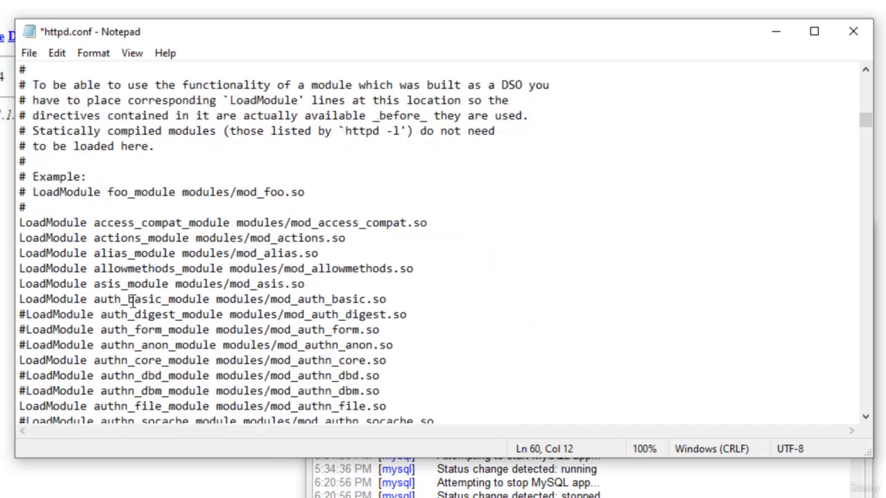
{"action": "scroll", "coordinate": [131, 299], "scroll_direction": "down", "scroll_amount": 11}
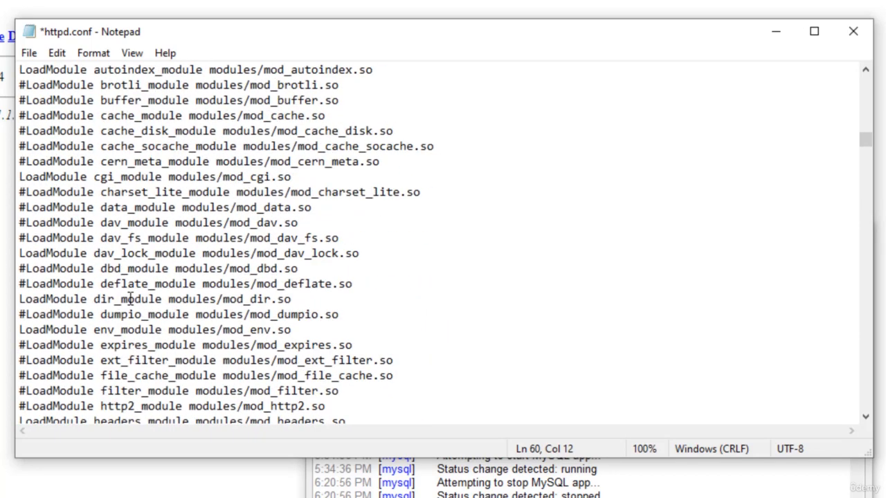
{"action": "scroll", "coordinate": [131, 299], "scroll_direction": "down", "scroll_amount": 13}
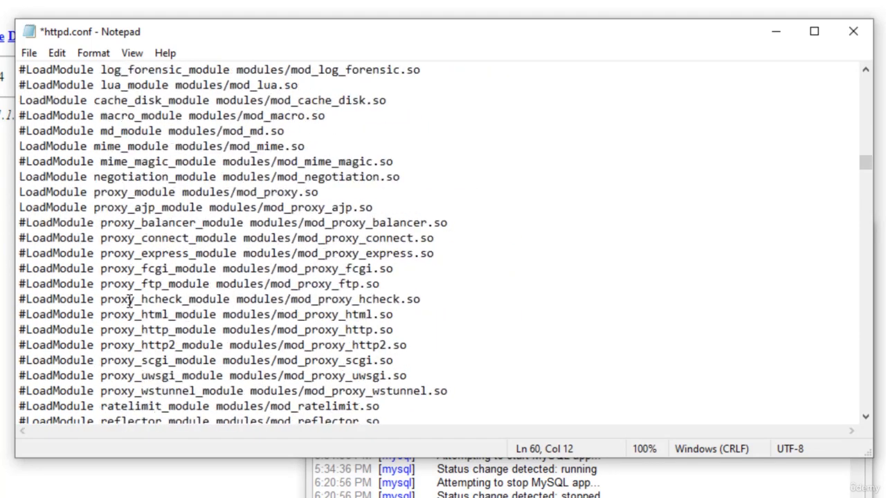
{"action": "scroll", "coordinate": [128, 300], "scroll_direction": "down", "scroll_amount": 20}
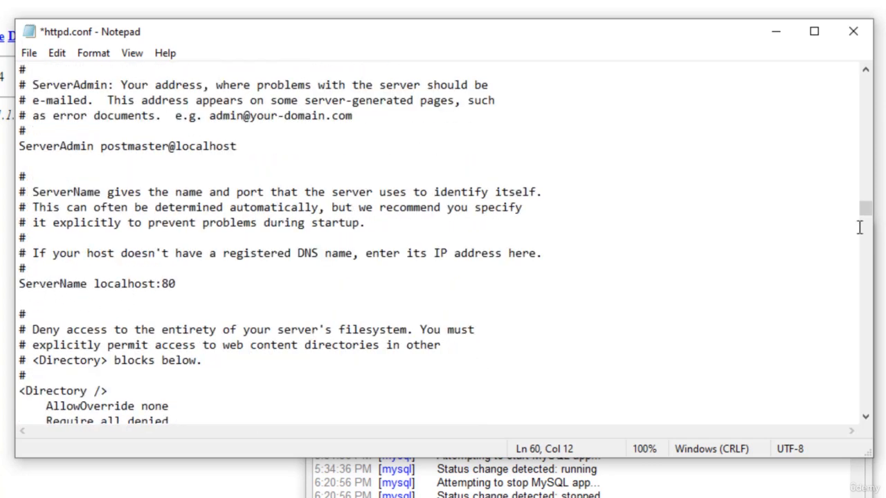
{"action": "left_click", "coordinate": [199, 283]}
{"action": "type", "text": "80"}
Save the edited httpd.conf file and close it.
{"action": "scroll", "coordinate": [176, 291], "scroll_direction": "up", "scroll_amount": 10}
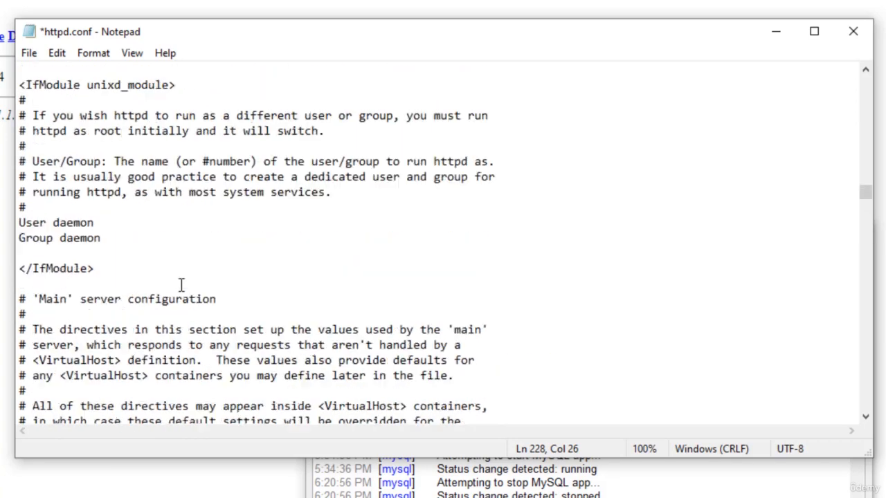
{"action": "scroll", "coordinate": [181, 285], "scroll_direction": "up", "scroll_amount": 11}
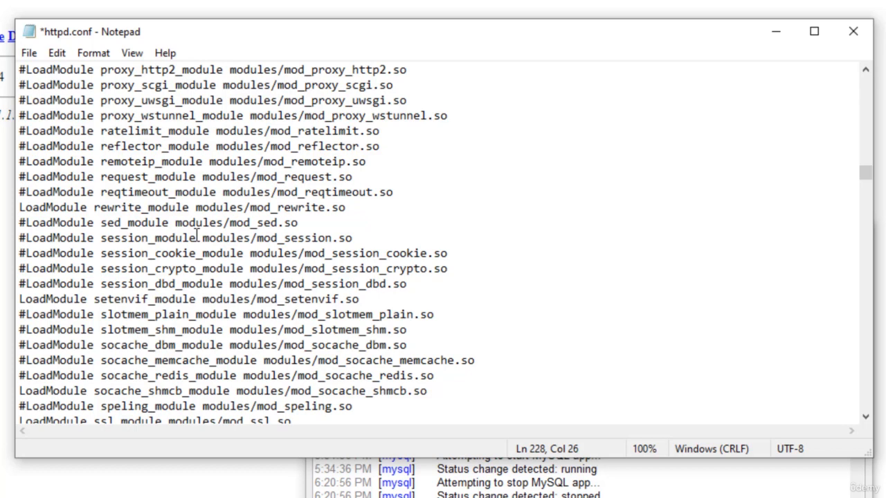
{"action": "key", "text": "ctrl+s"}
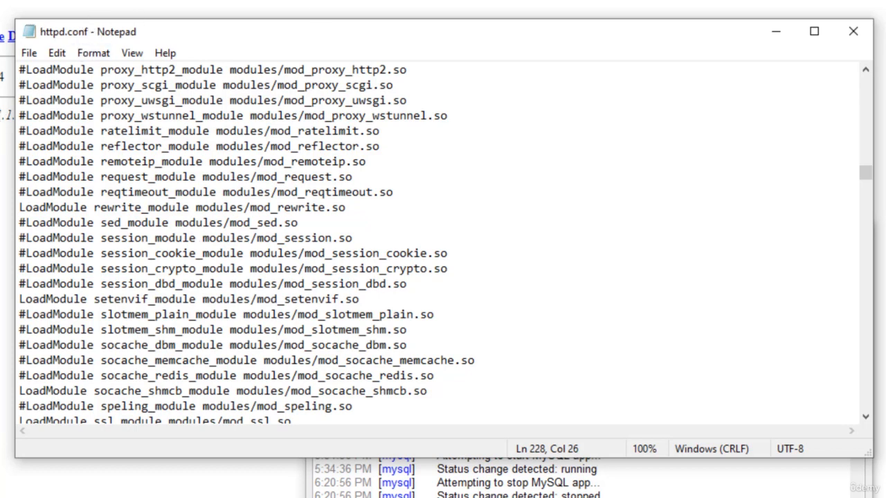
{"action": "left_click", "coordinate": [853, 31]}
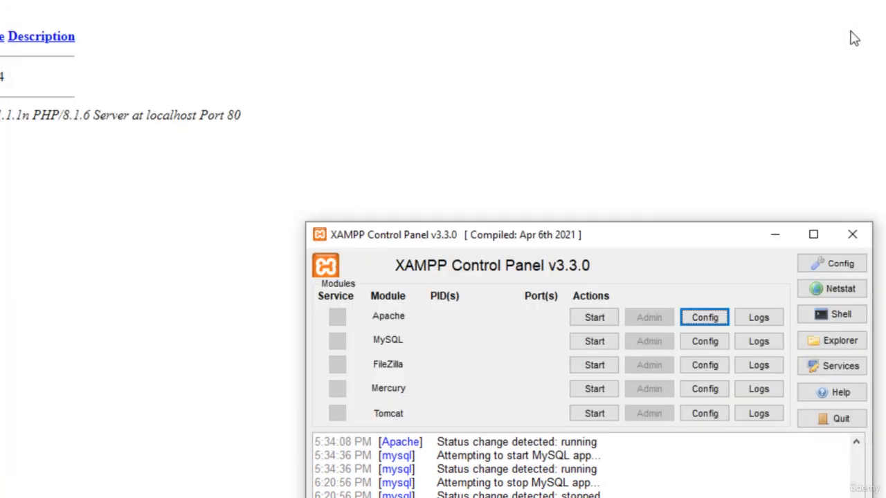
Start the Apache and MySQL modules in the XAMPP Control Panel.
{"action": "left_click", "coordinate": [599, 330]}
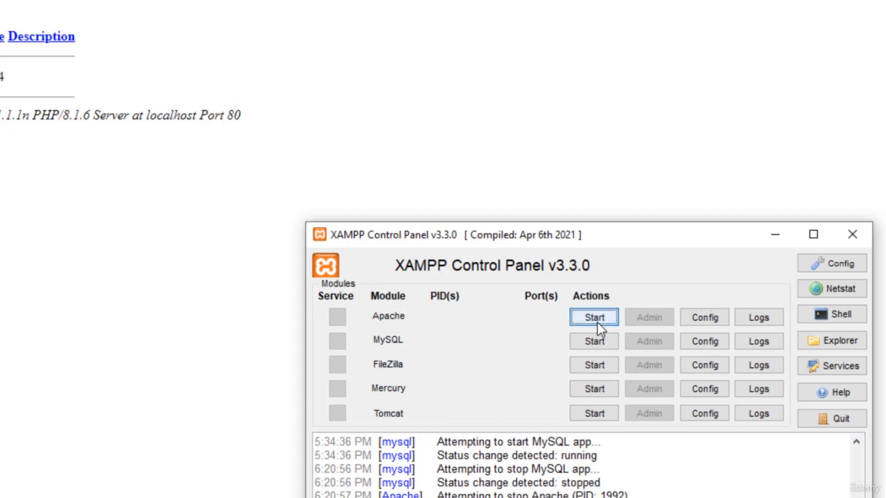
{"action": "left_click", "coordinate": [599, 342]}
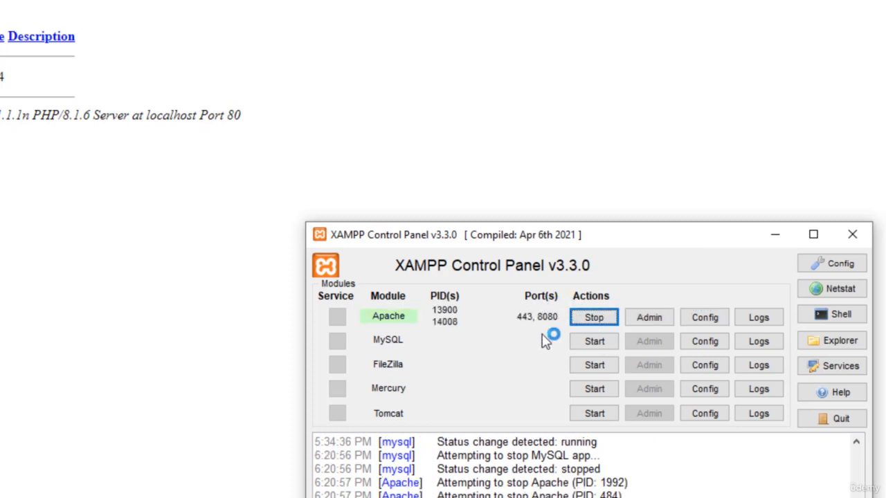
{"action": "left_click", "coordinate": [596, 342]}
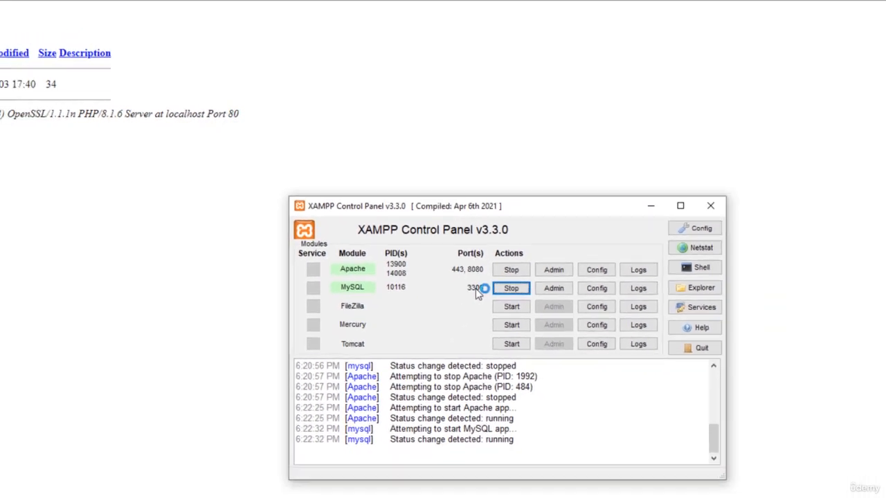
Switch to the browser and test the server by loading localhost without a port number, followed by localhost:8080.
{"action": "left_click", "coordinate": [98, 24]}
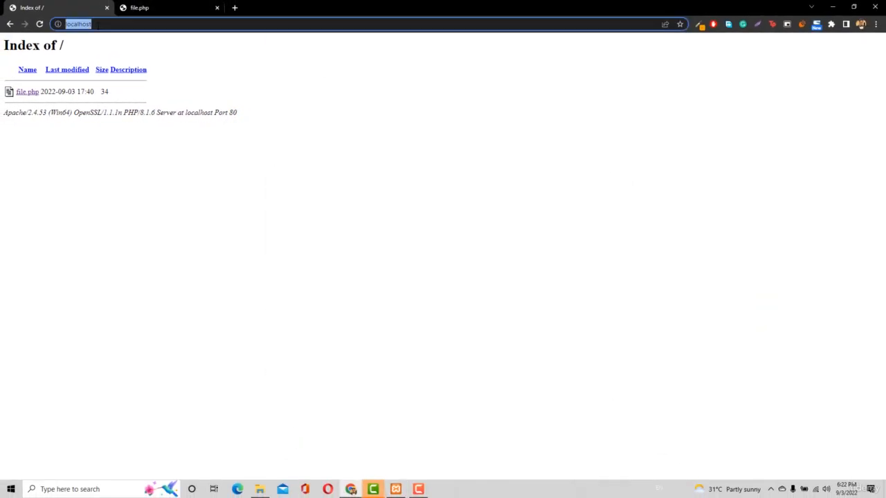
{"action": "key", "text": "Return"}
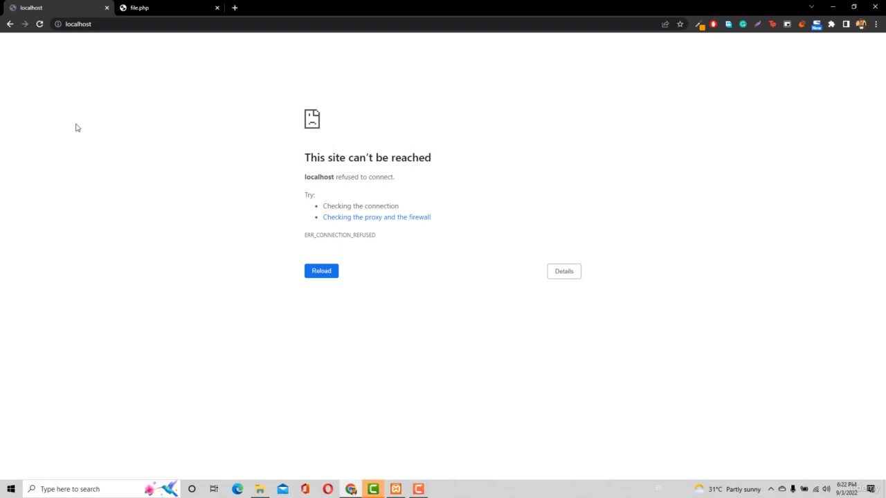
{"action": "left_click", "coordinate": [135, 25]}
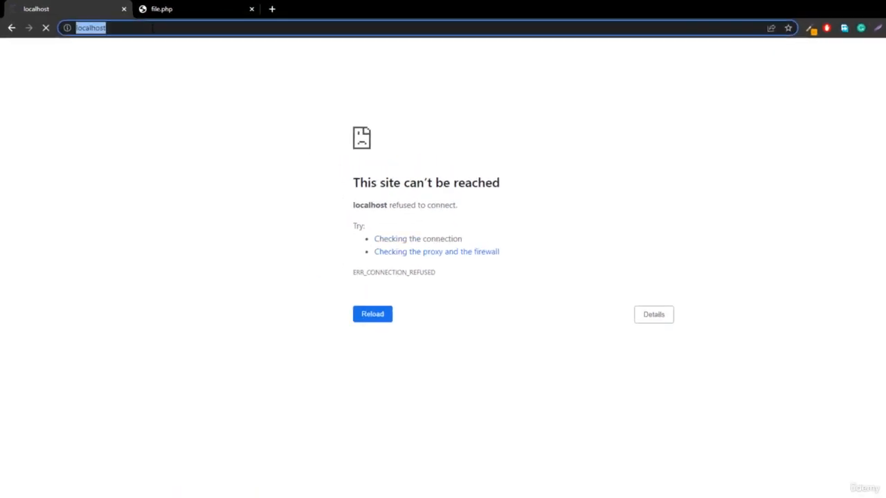
{"action": "left_click", "coordinate": [136, 25]}
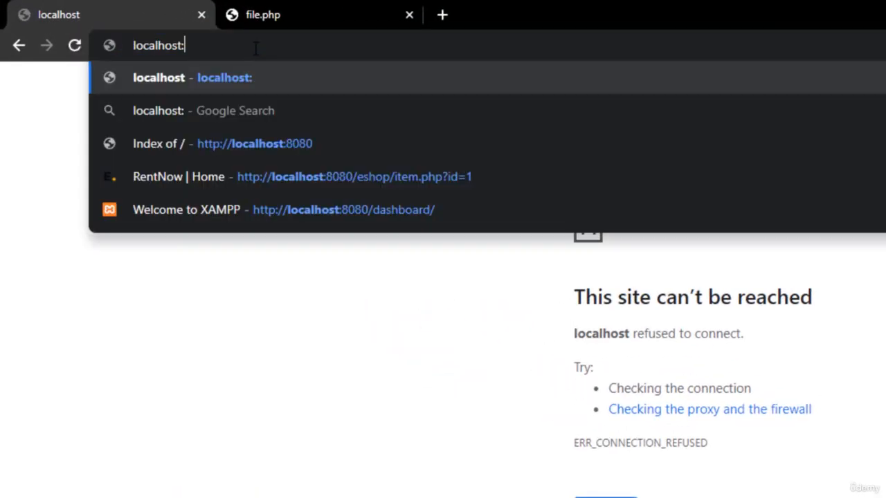
{"action": "type", "text": ":80"}
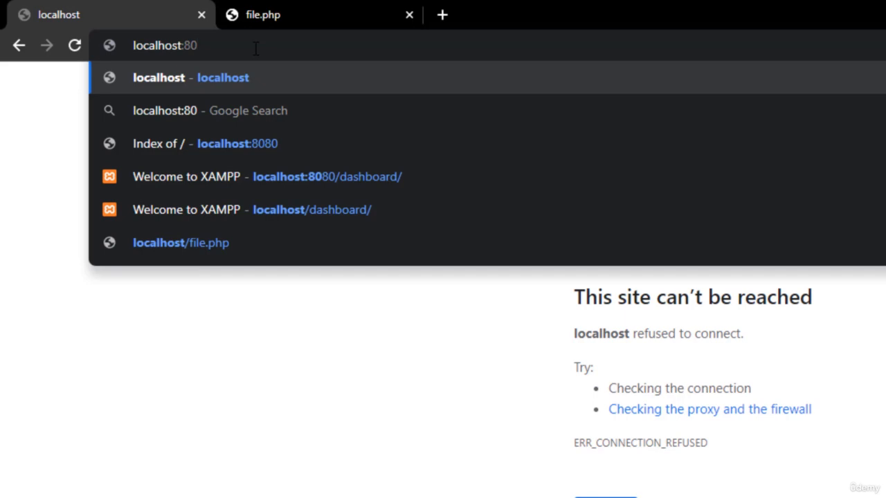
{"action": "type", "text": "8"}
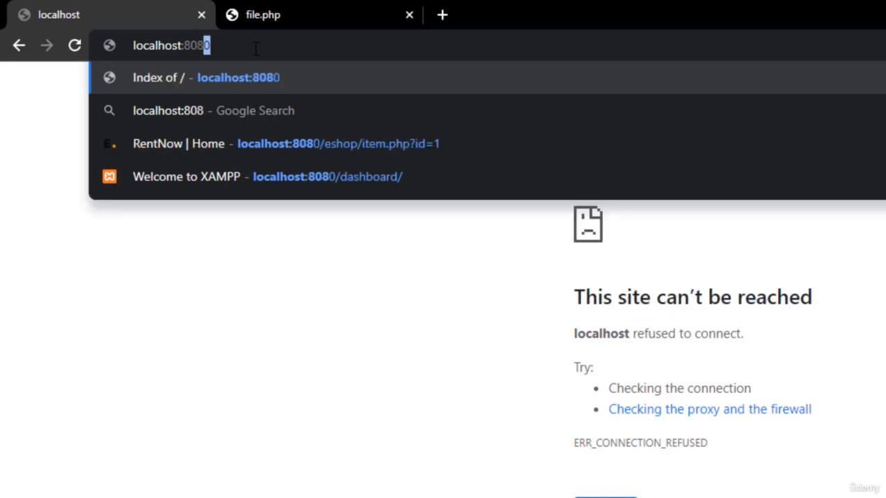
{"action": "type", "text": "0"}
{"action": "key", "text": "Return"}
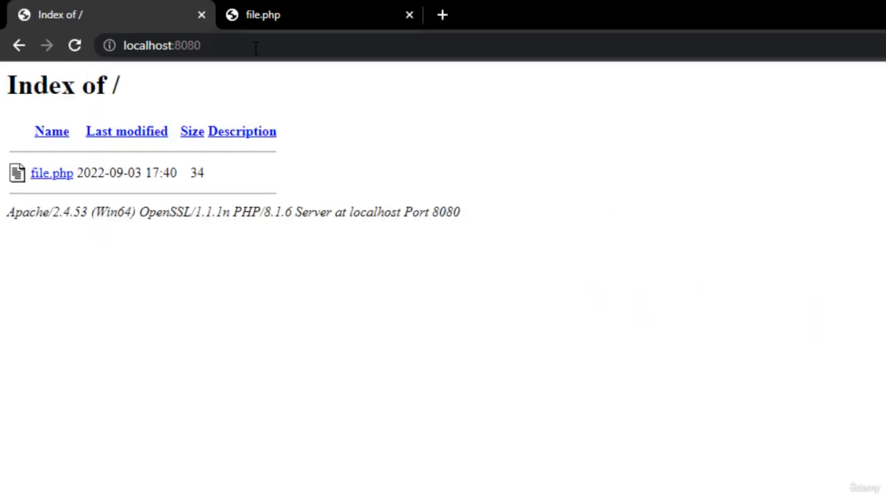